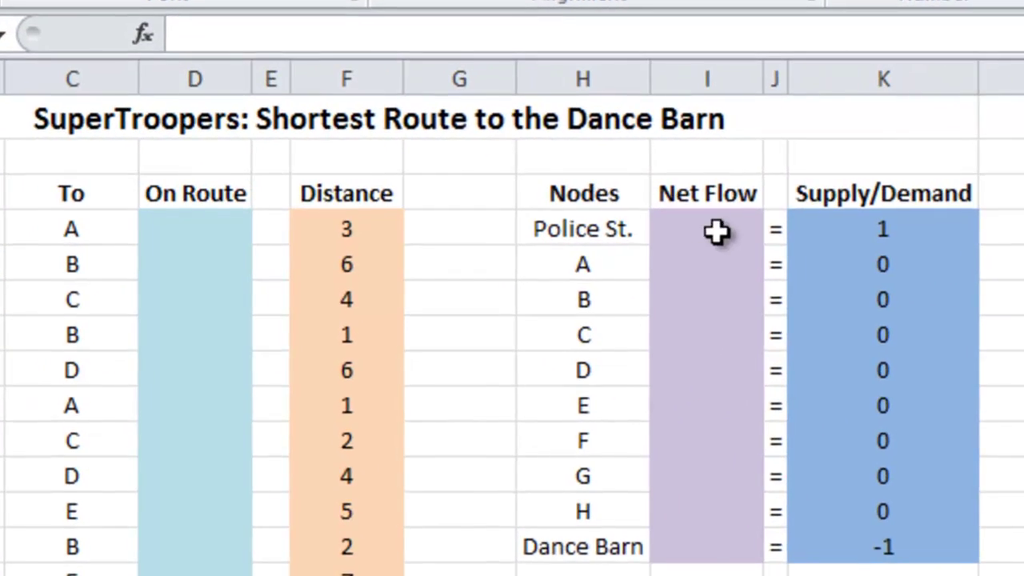
Begin the Net Flow formula for Police St. in cell I4 with =sumif(From,H4,OnRoute).
left_click(625, 214)
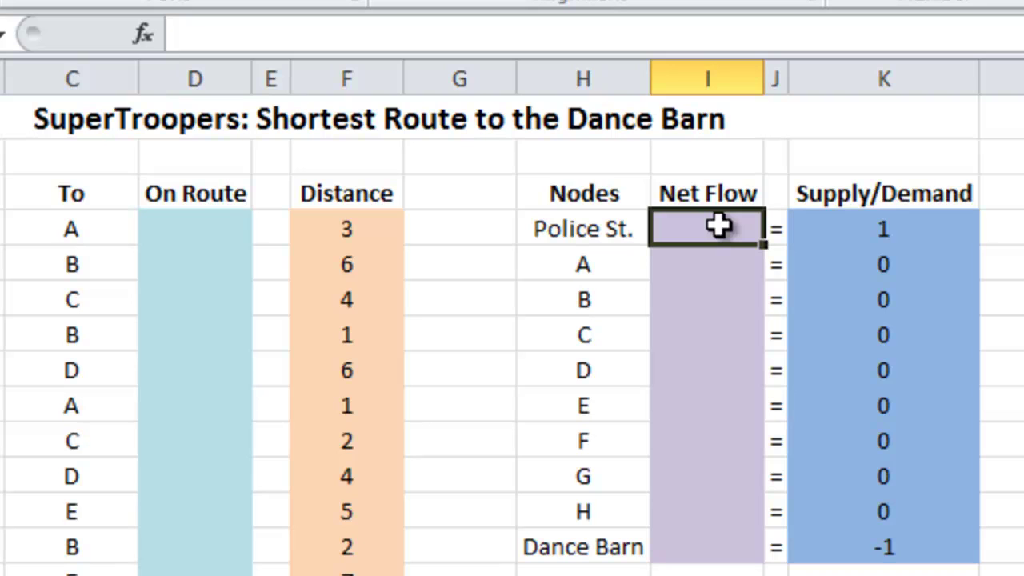
left_click(376, 32)
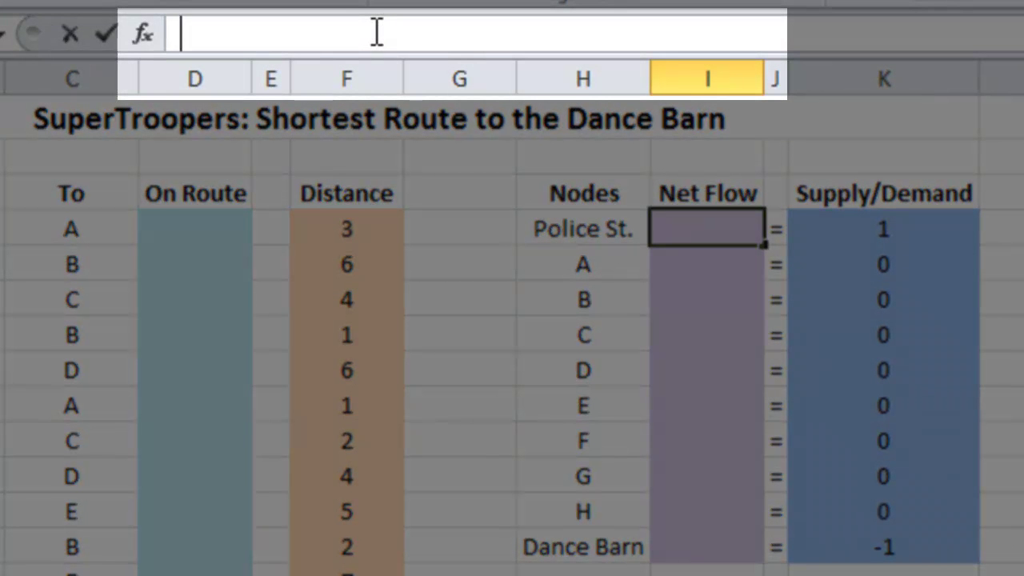
type("=sumif")
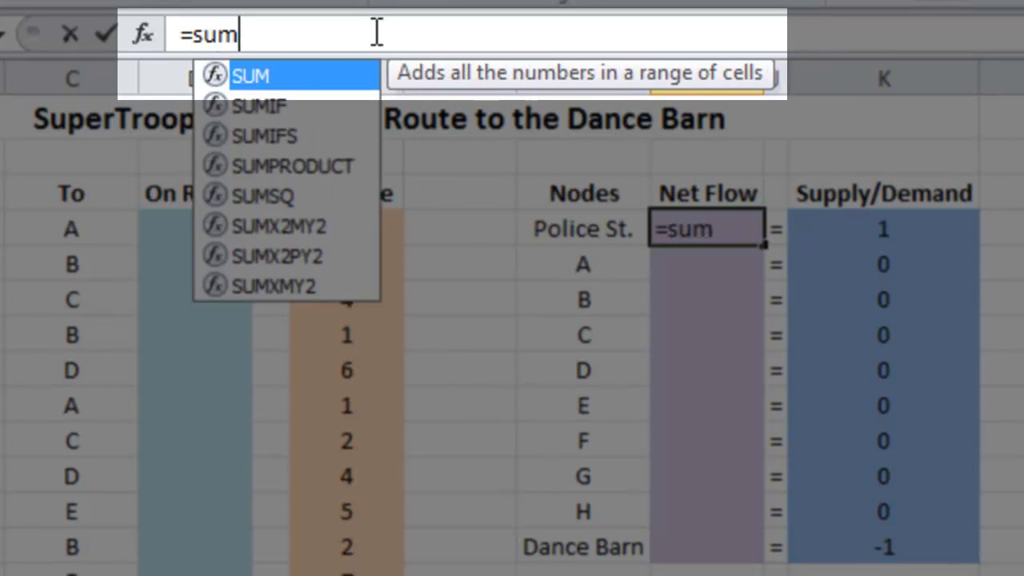
type("(")
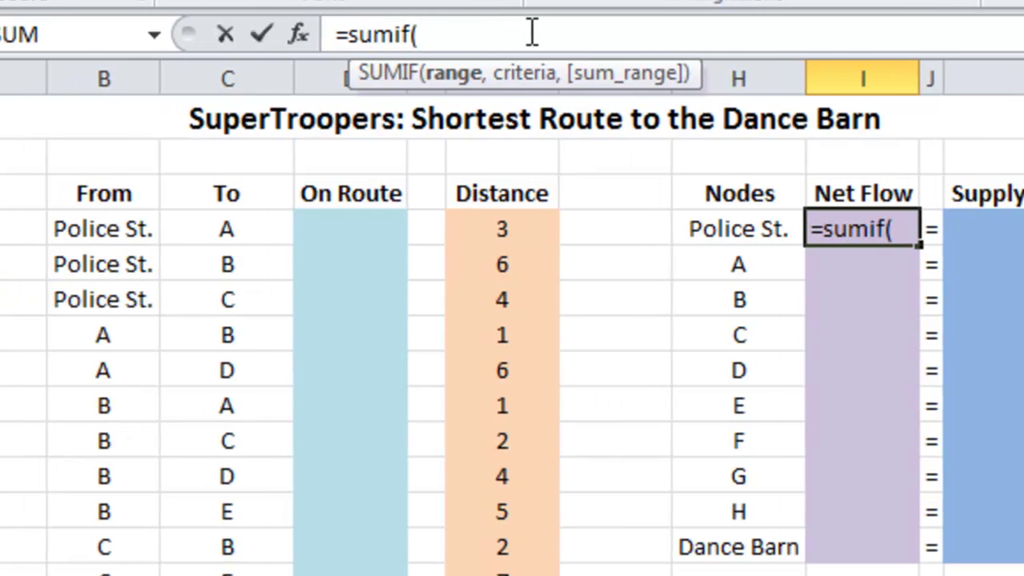
type("From")
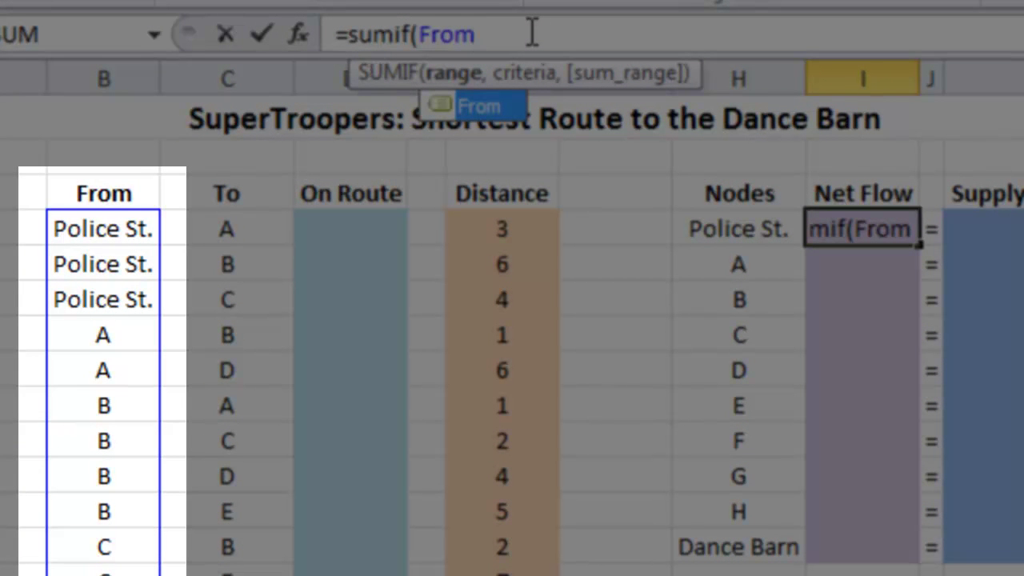
type(",")
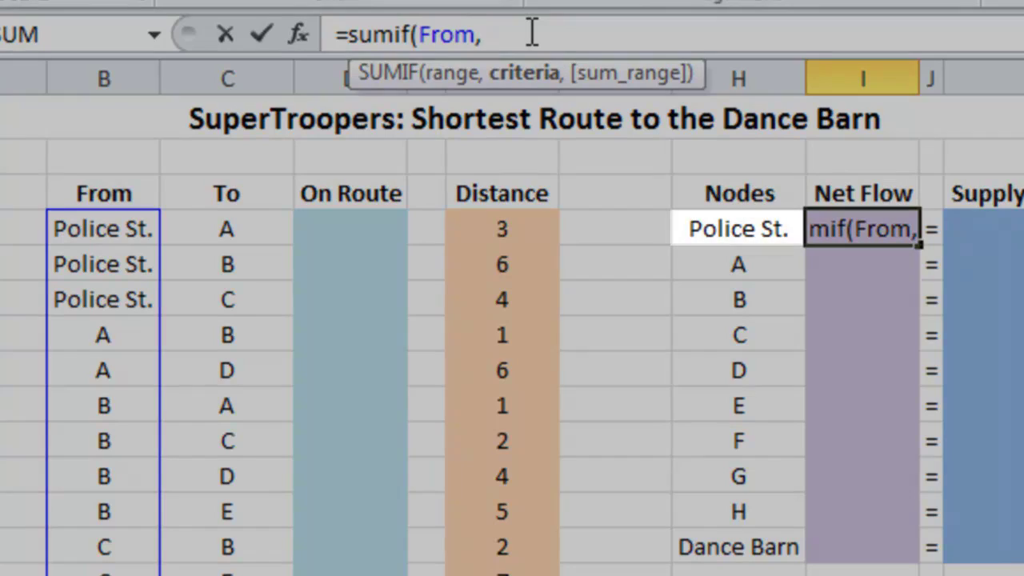
type("H4")
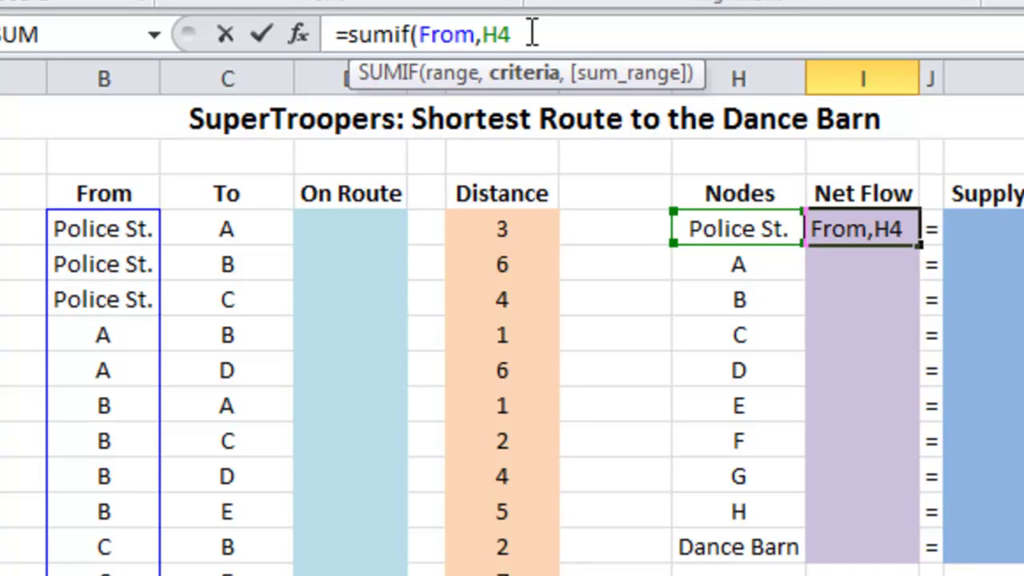
type(",")
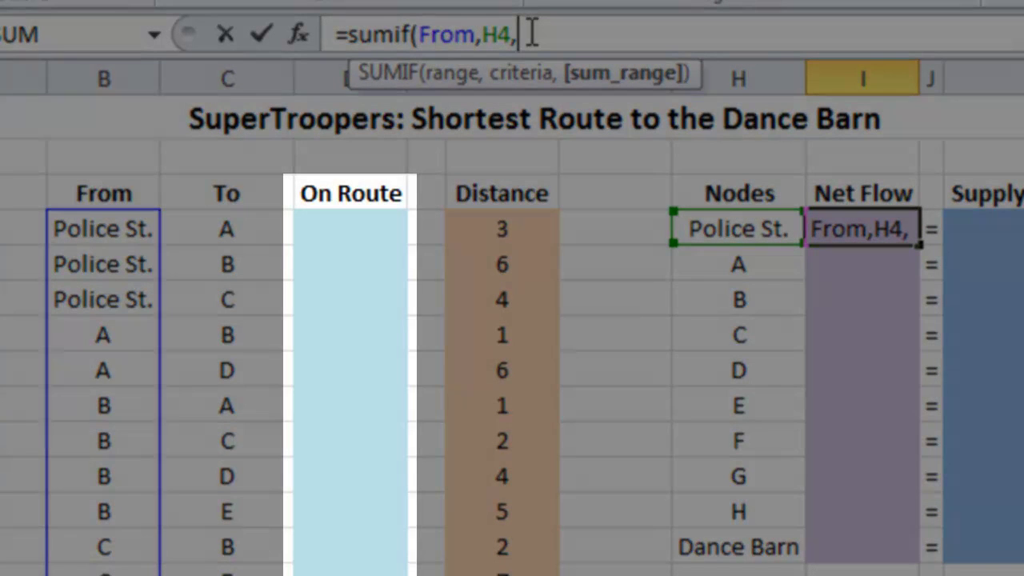
type("On")
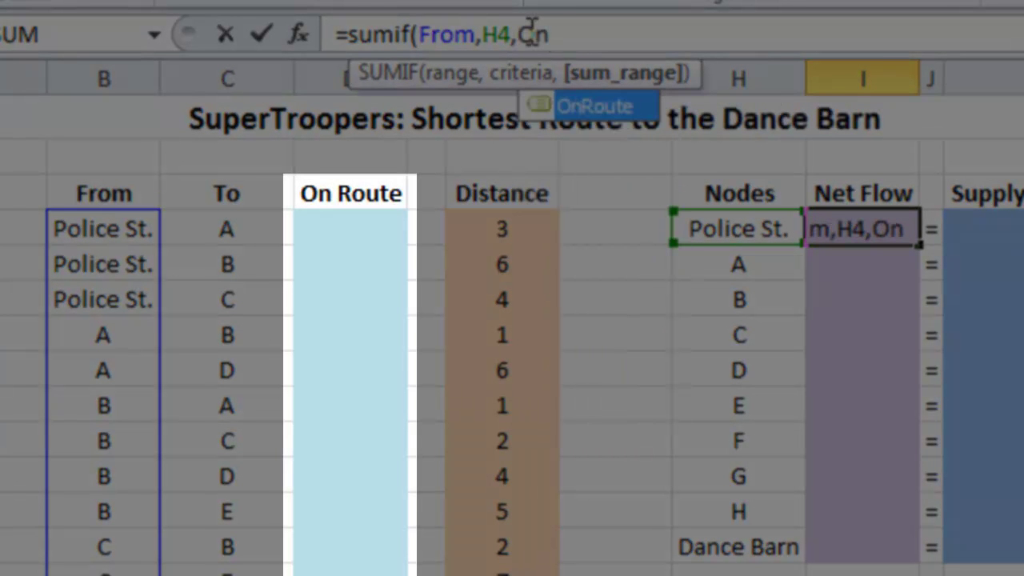
left_click(596, 107)
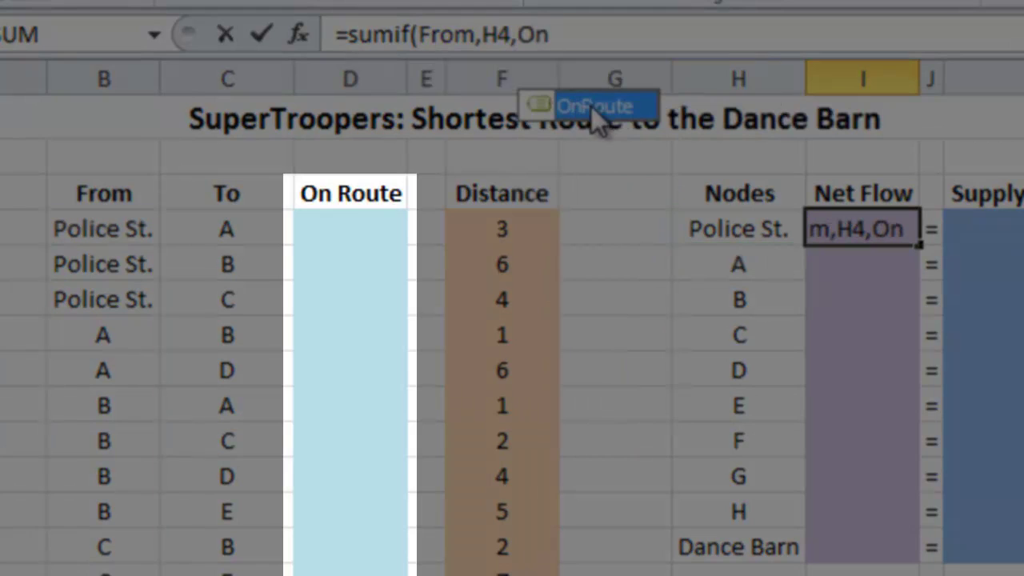
double_click(592, 106)
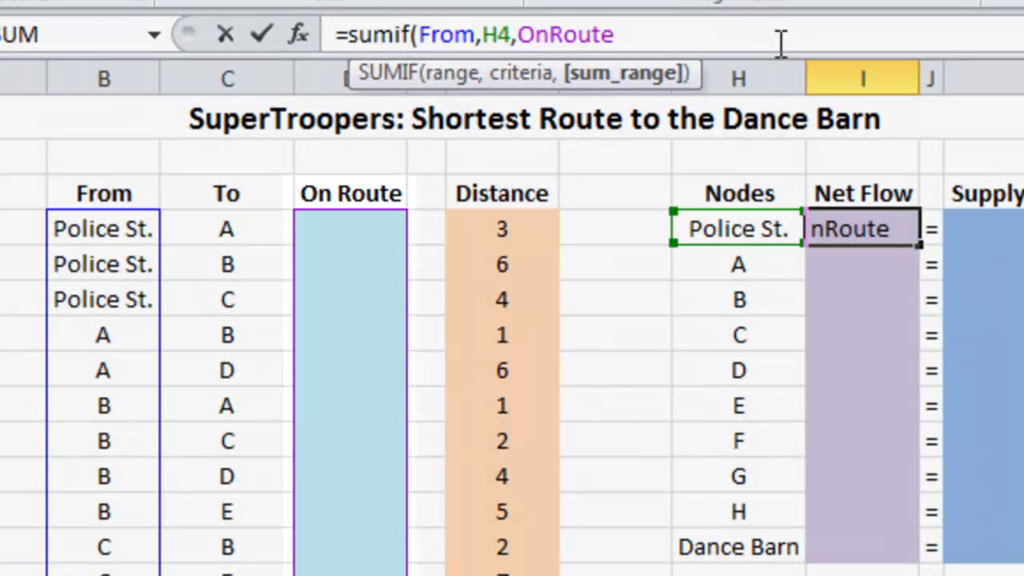
type(")")
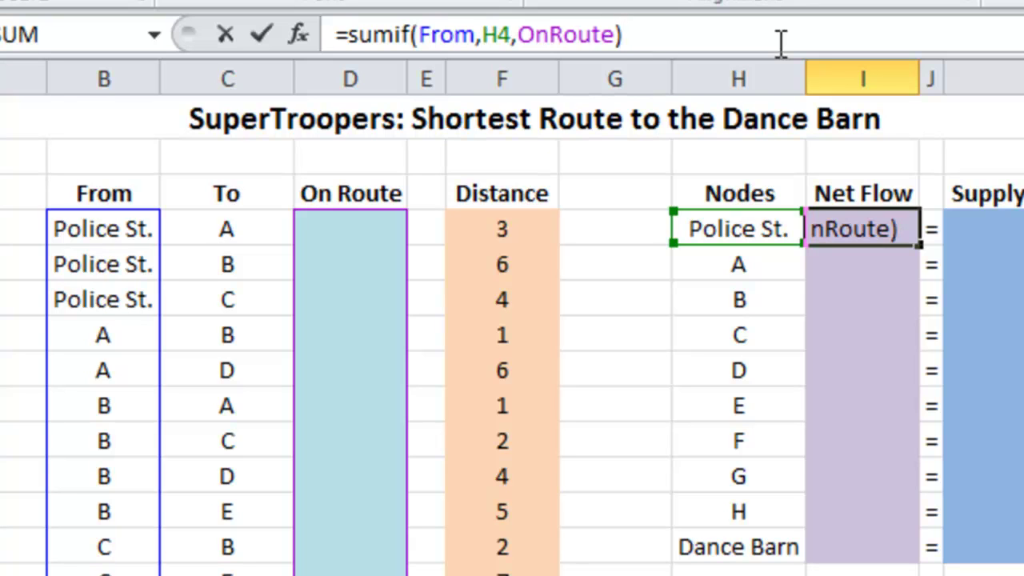
Complete the Police St. Net Flow formula by subtracting sumif(To,H4,OnRoute) and enter it.
type("-sumif(")
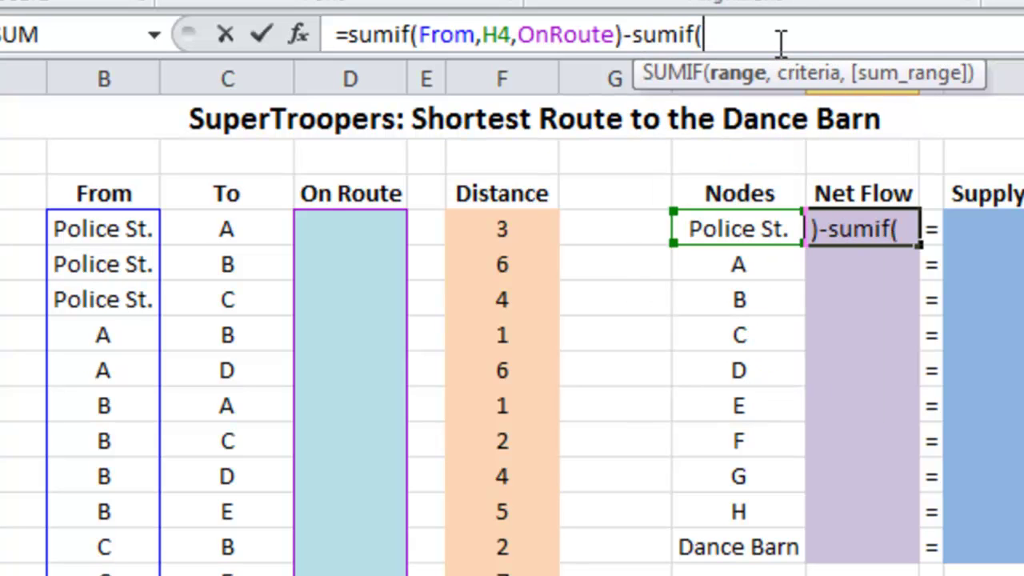
type("To")
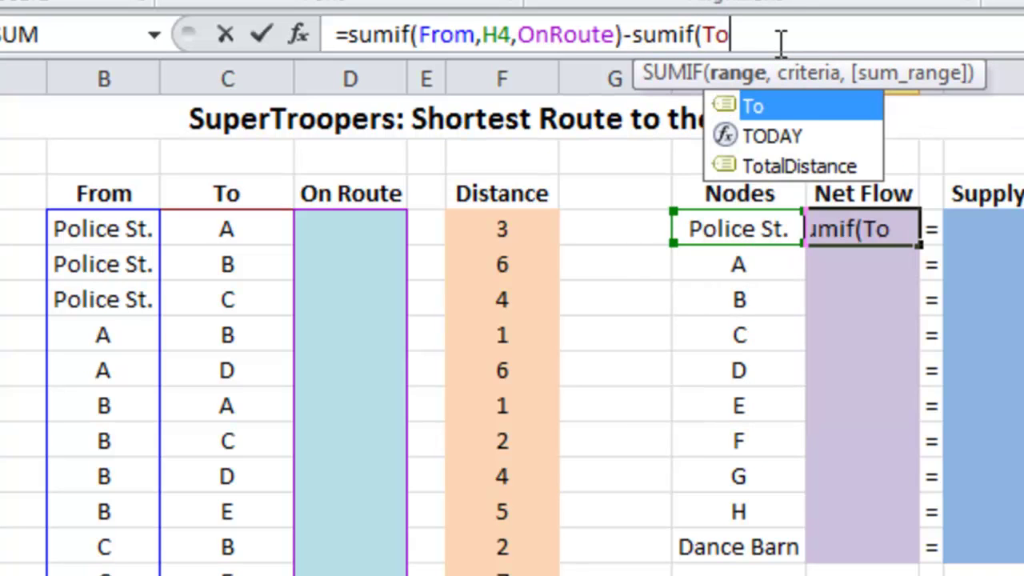
type(",H4")
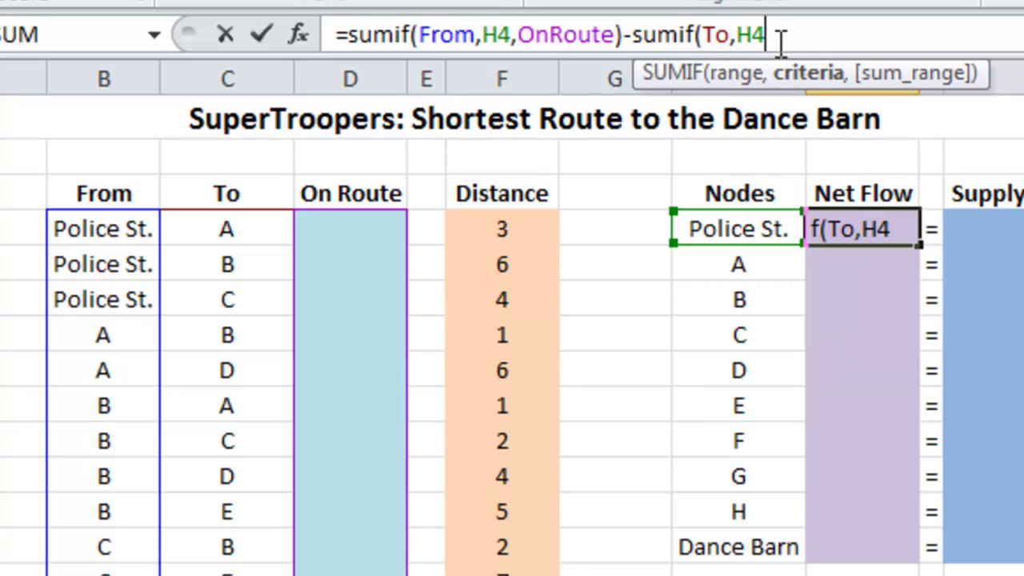
type(",")
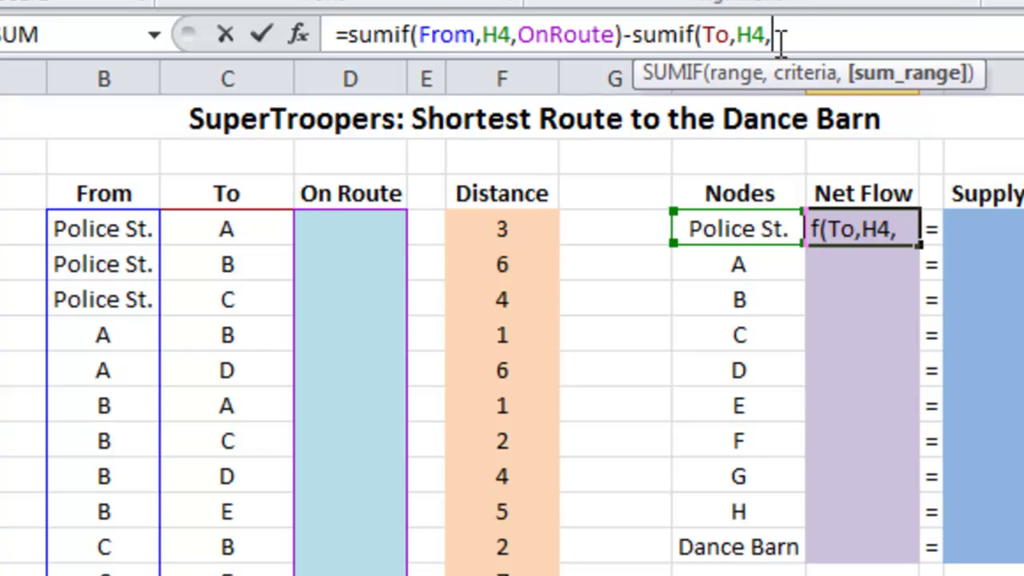
type("Onr")
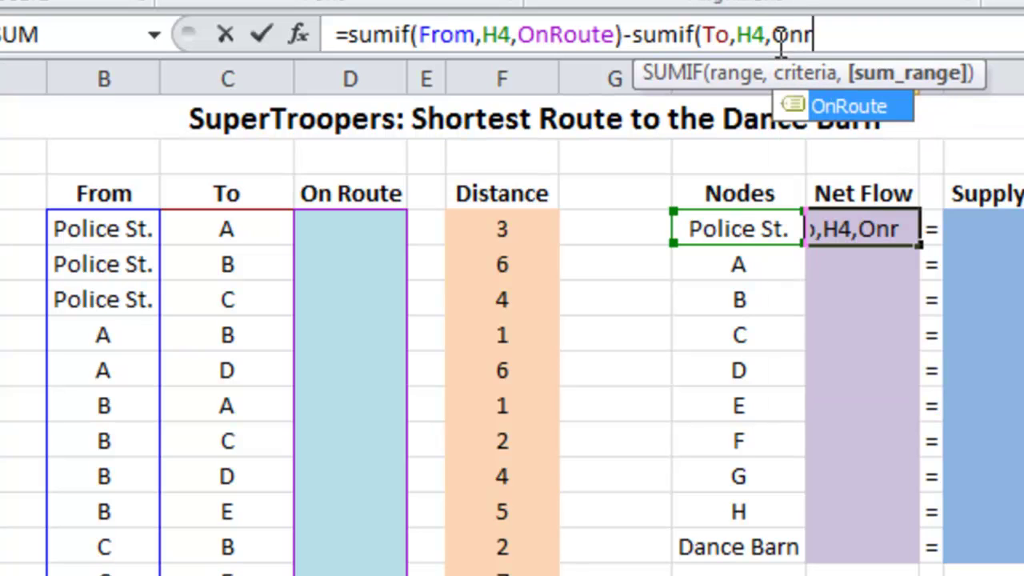
double_click(832, 105)
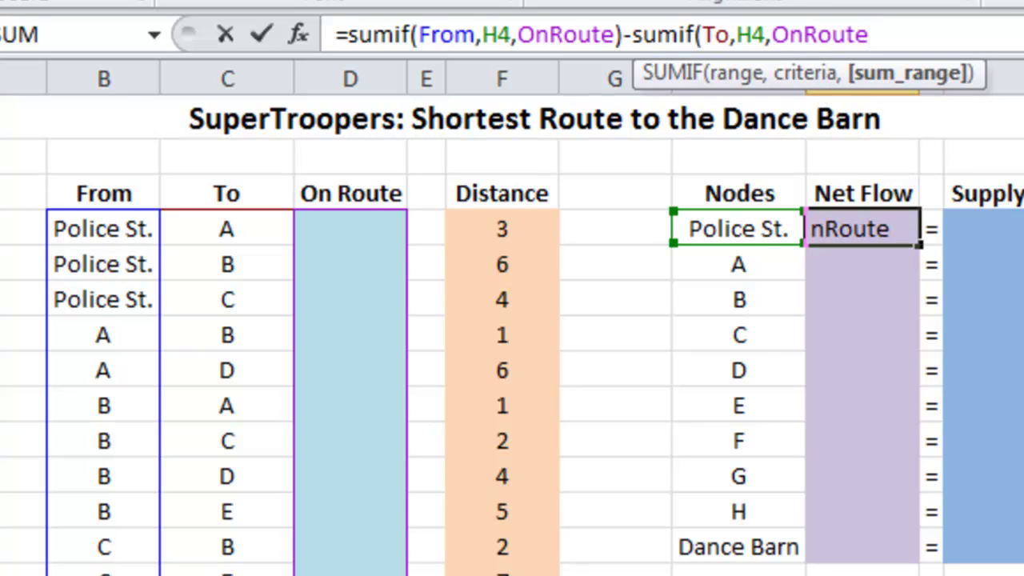
type(")")
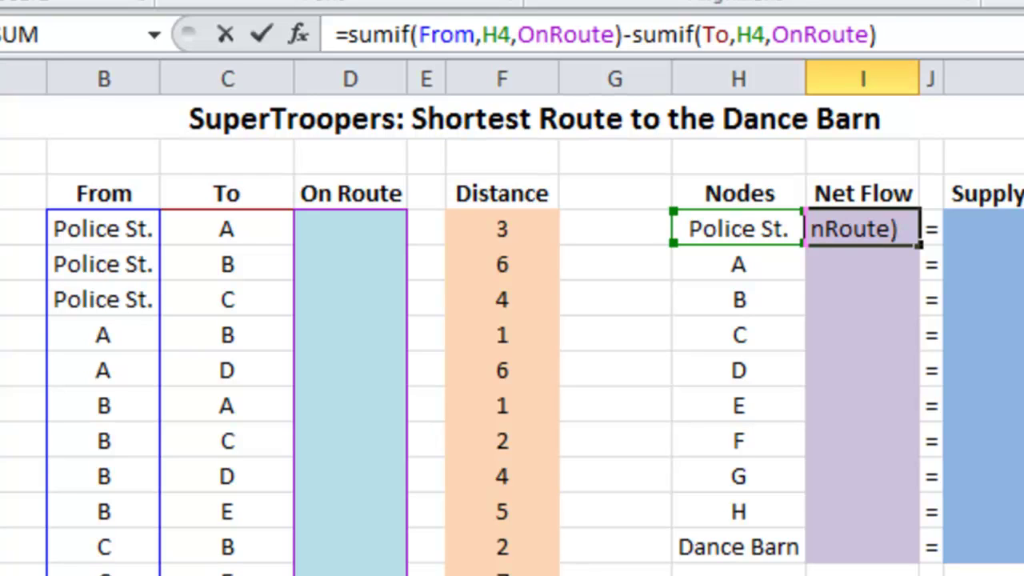
key("Return")
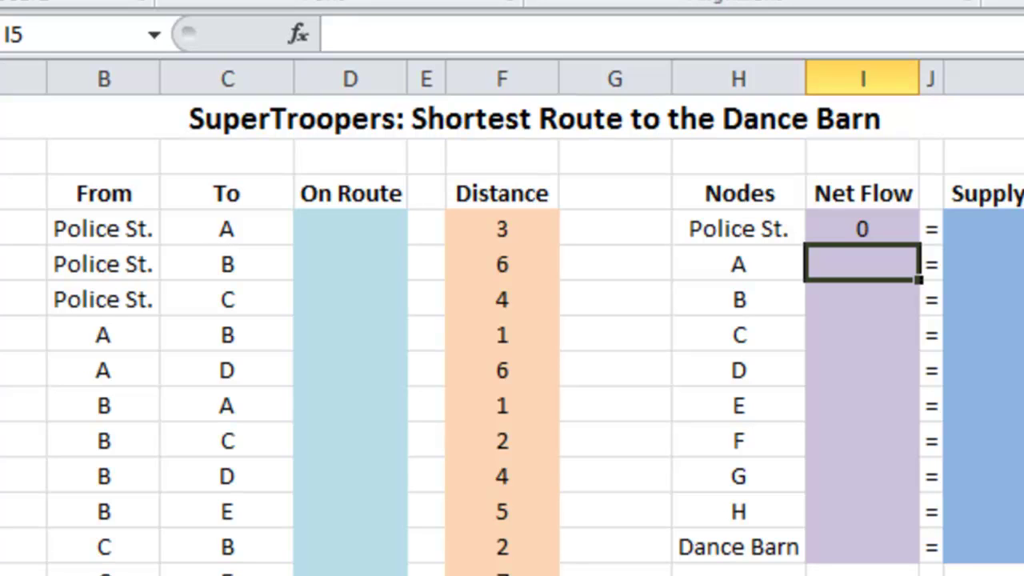
Copy the Net Flow formula from I4 down to the Dance Barn row and check the copied formulas' node references.
left_click(863, 227)
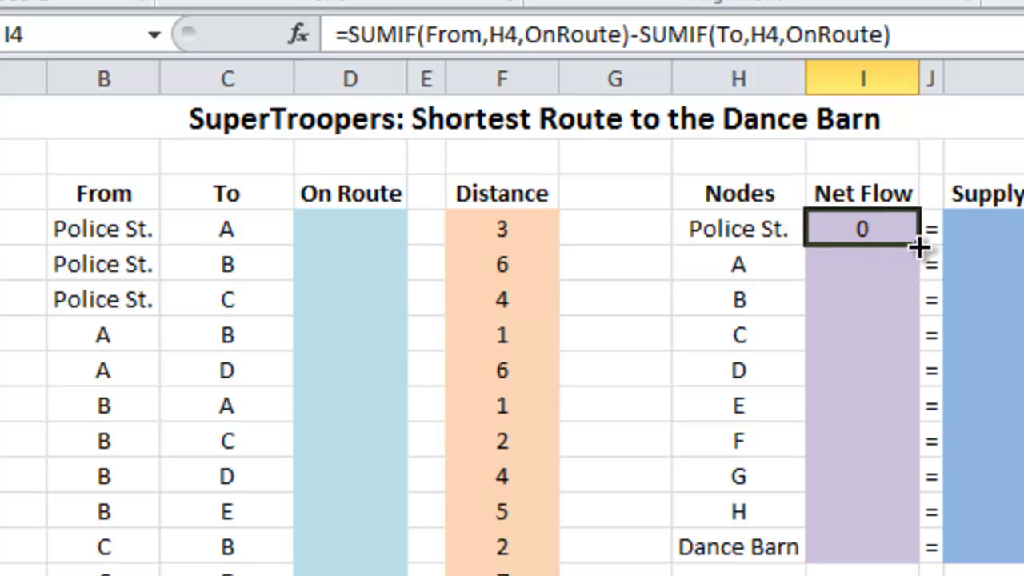
left_click_drag(919, 244, 910, 562)
left_click(875, 260)
left_click(872, 302)
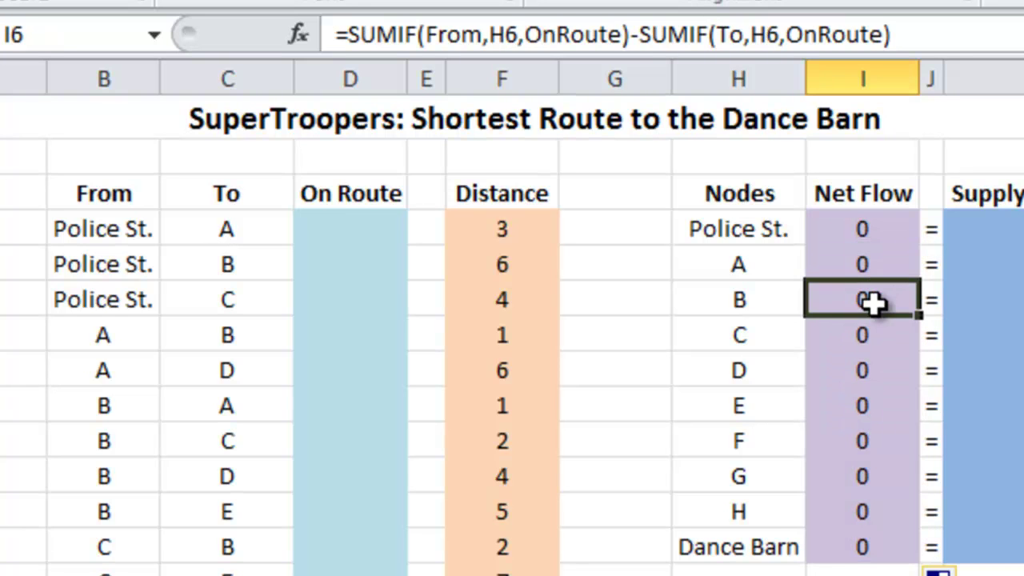
left_click(878, 271)
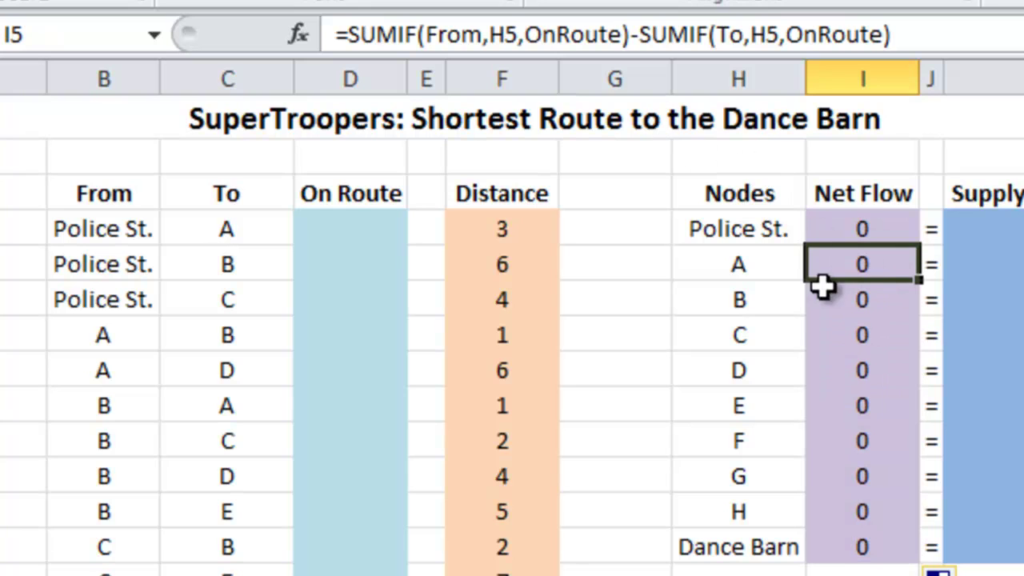
left_click(880, 300)
left_click(861, 339)
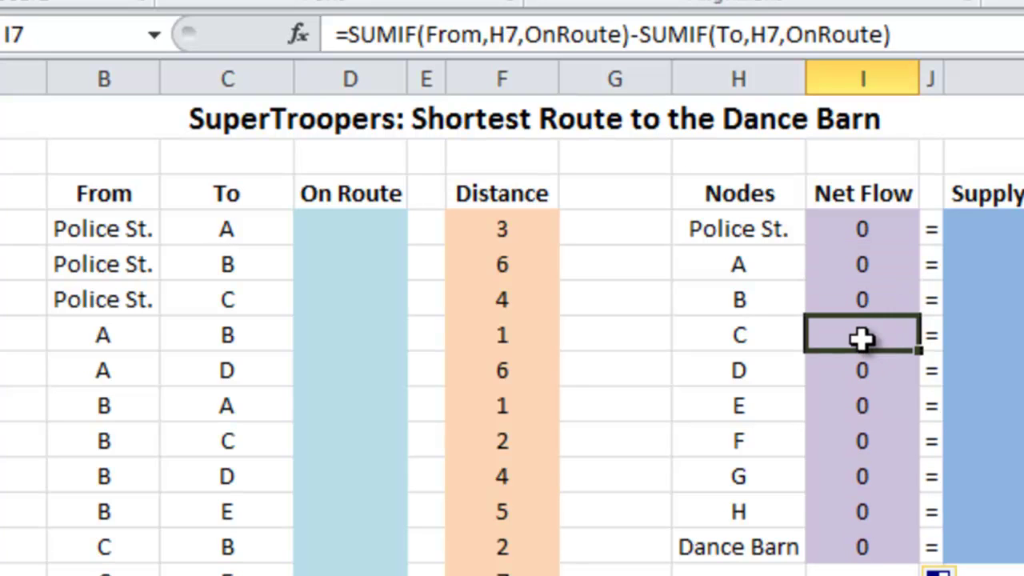
left_click(859, 551)
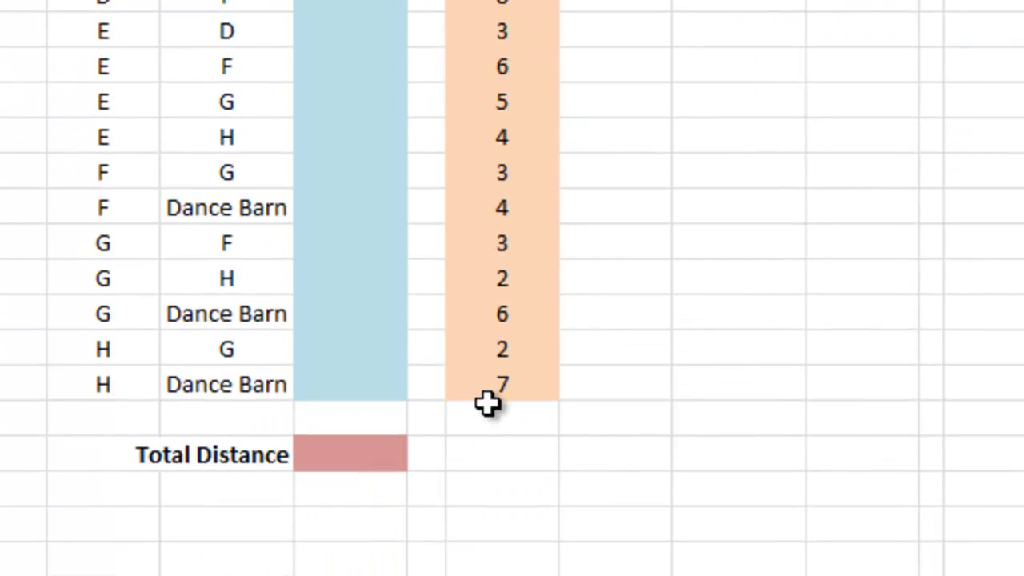
Enter the formula =SUMPRODUCT(OnRoute,Distance) in the Total Distance cell D29.
left_click(372, 459)
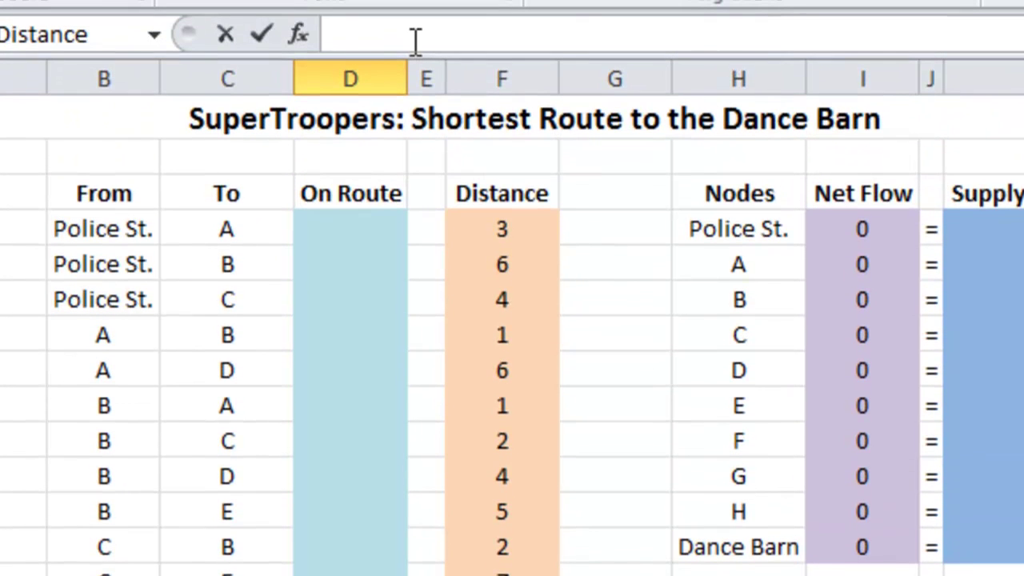
type("=")
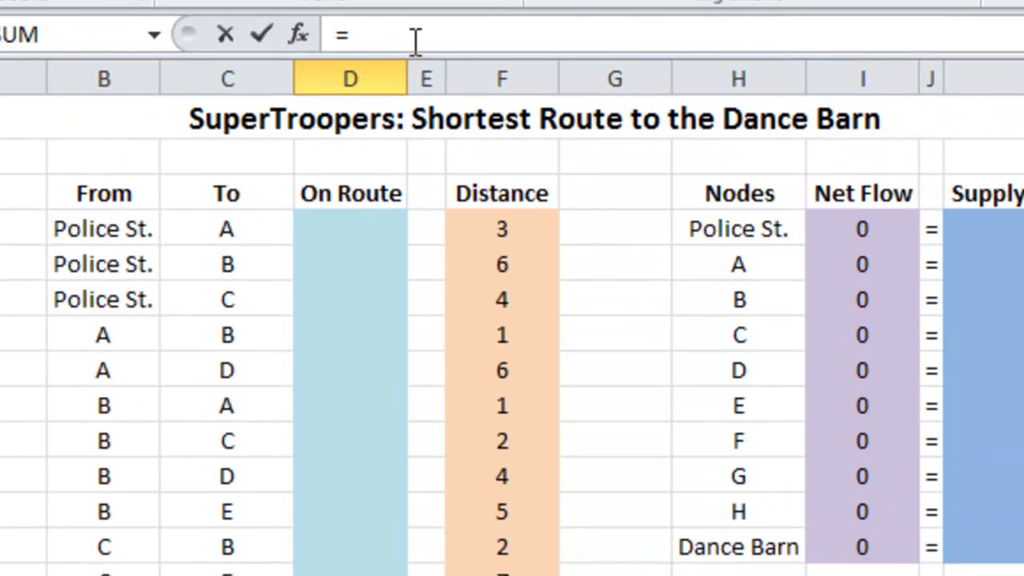
type("sumpro")
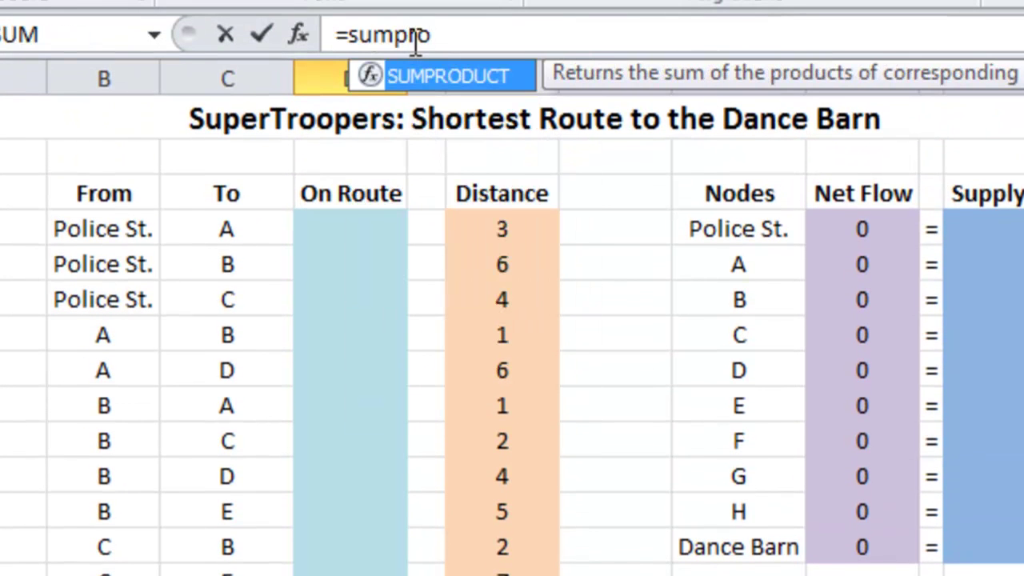
double_click(438, 73)
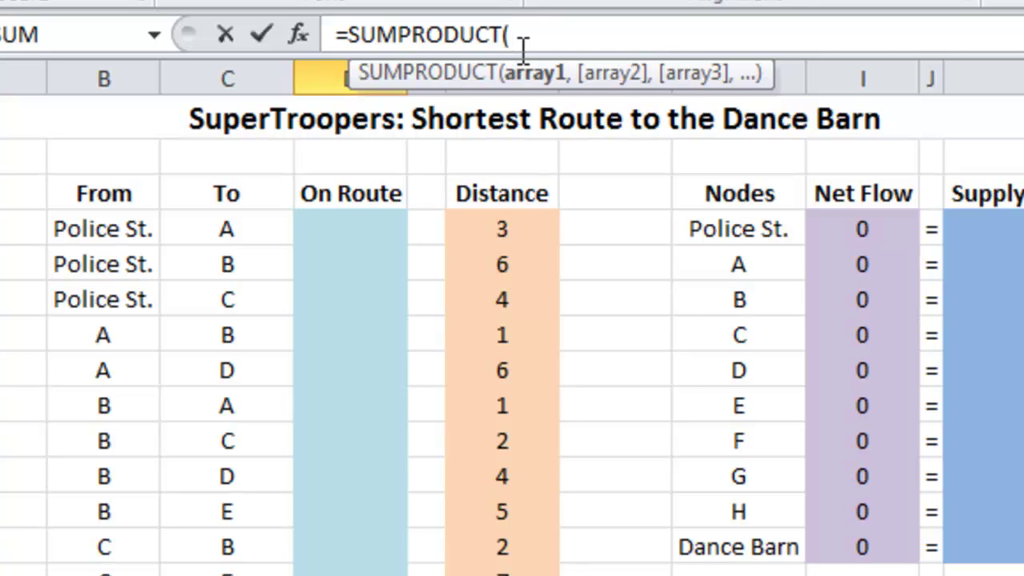
type("on")
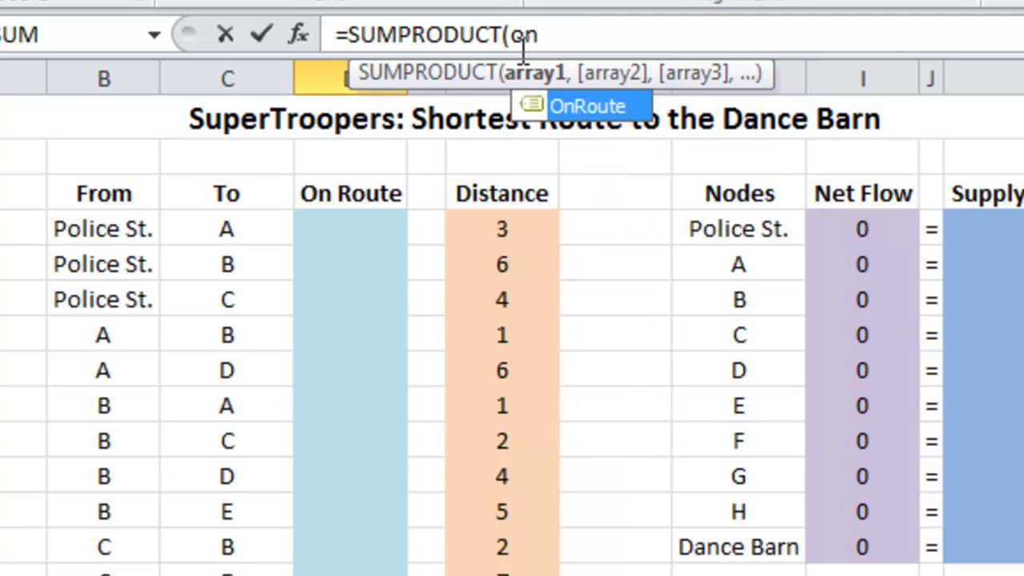
double_click(570, 103)
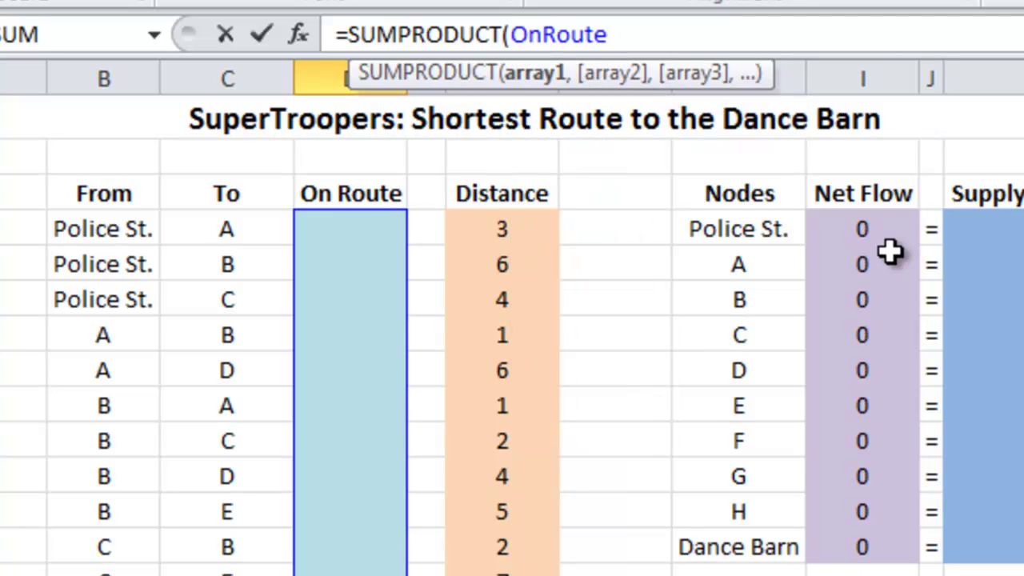
type(",")
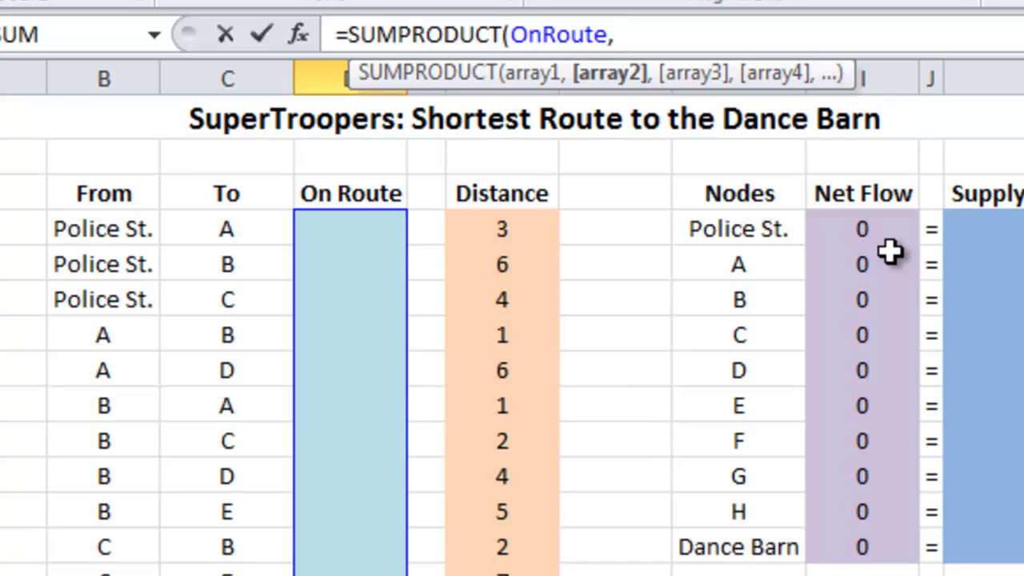
type("Dist")
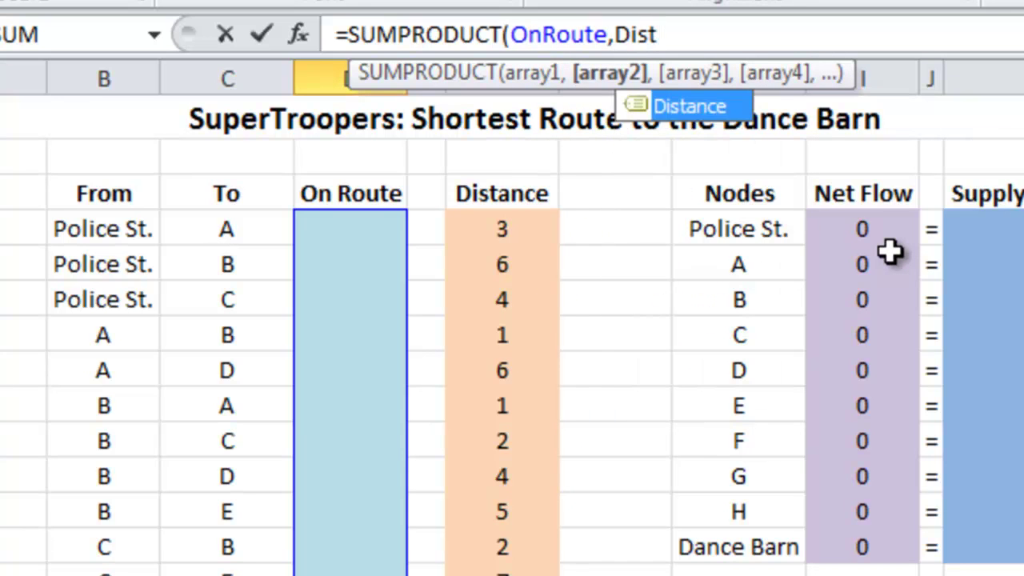
type("ance)")
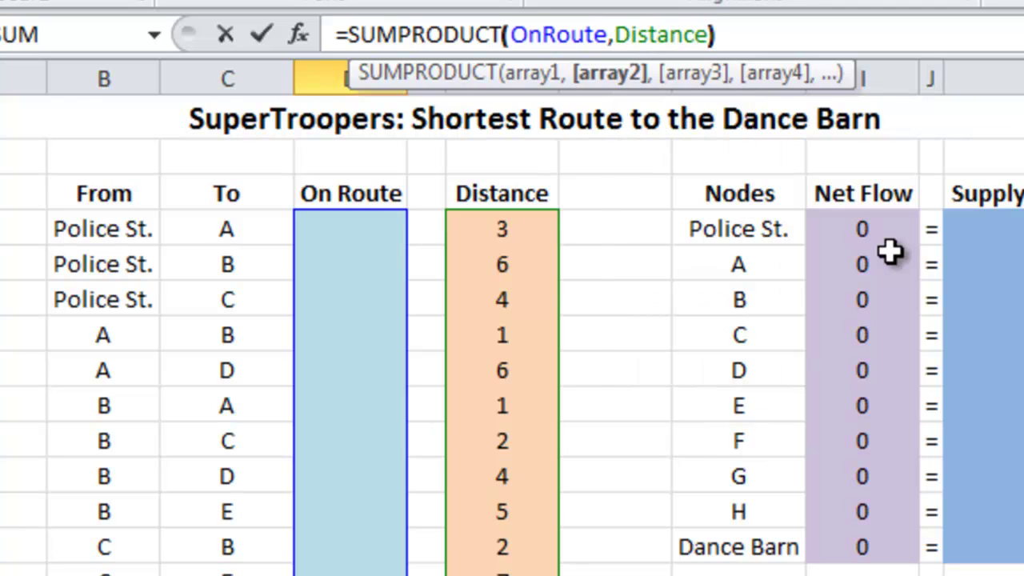
key("Return")
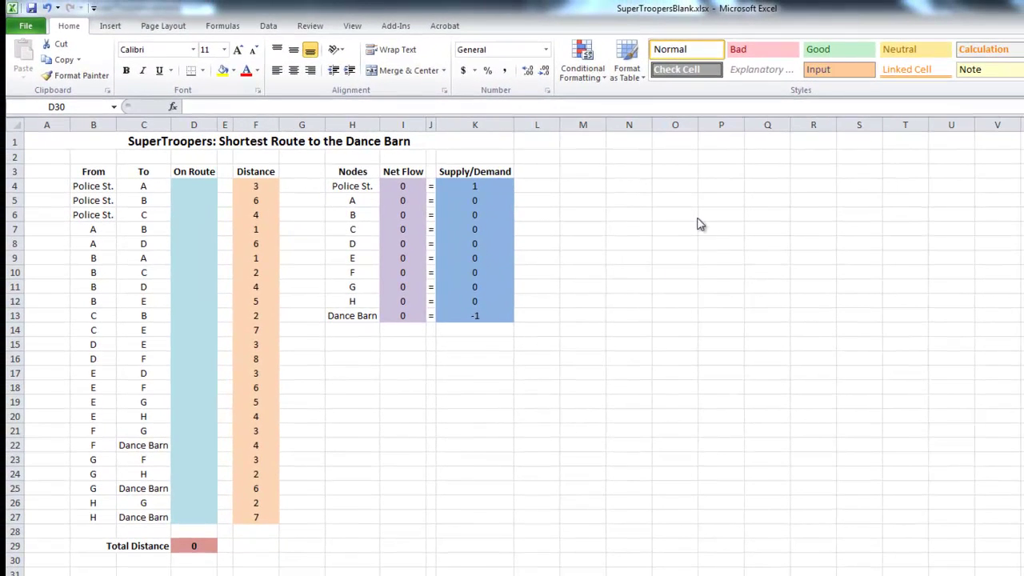
Set up a Solver model that minimizes TotalDistance by changing the OnRoute variable cells.
left_click(268, 26)
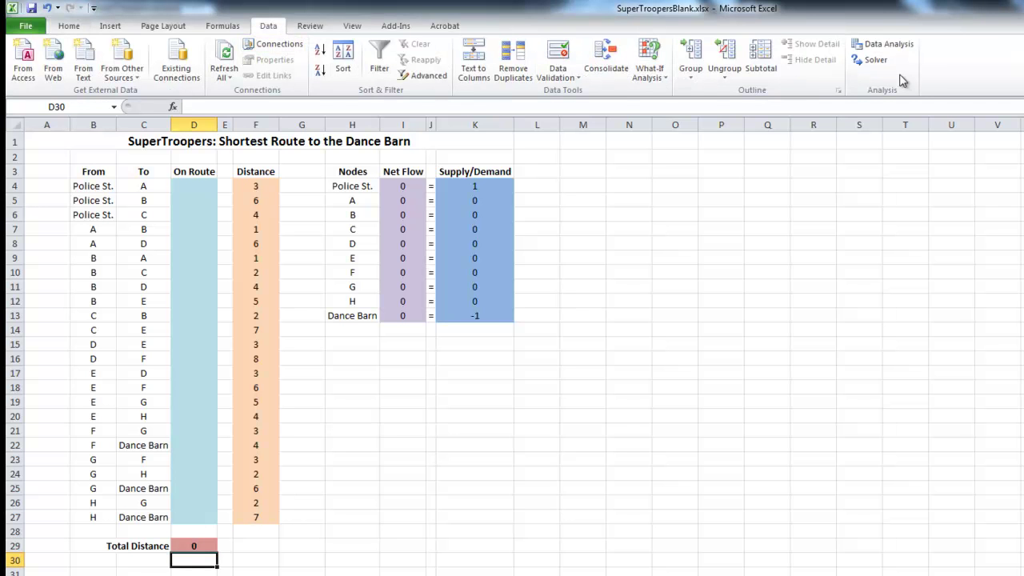
left_click(866, 61)
left_click_drag(737, 152, 710, 167)
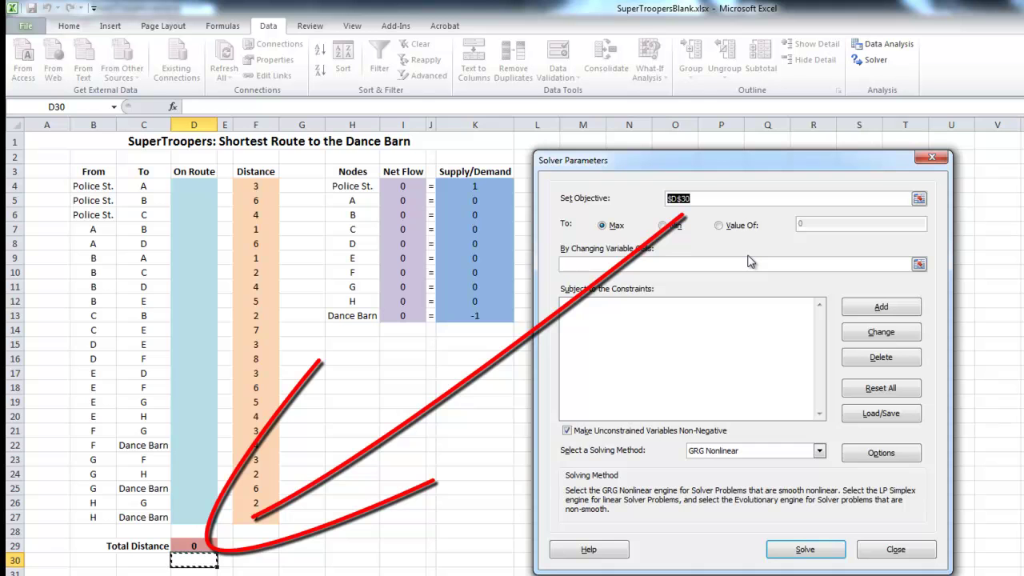
type("TotalDistance")
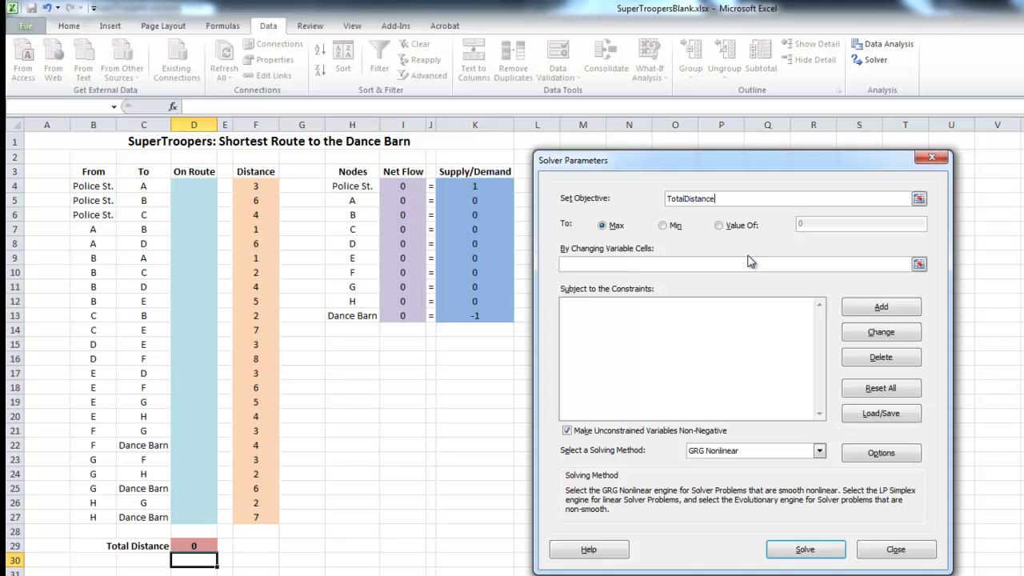
left_click(670, 226)
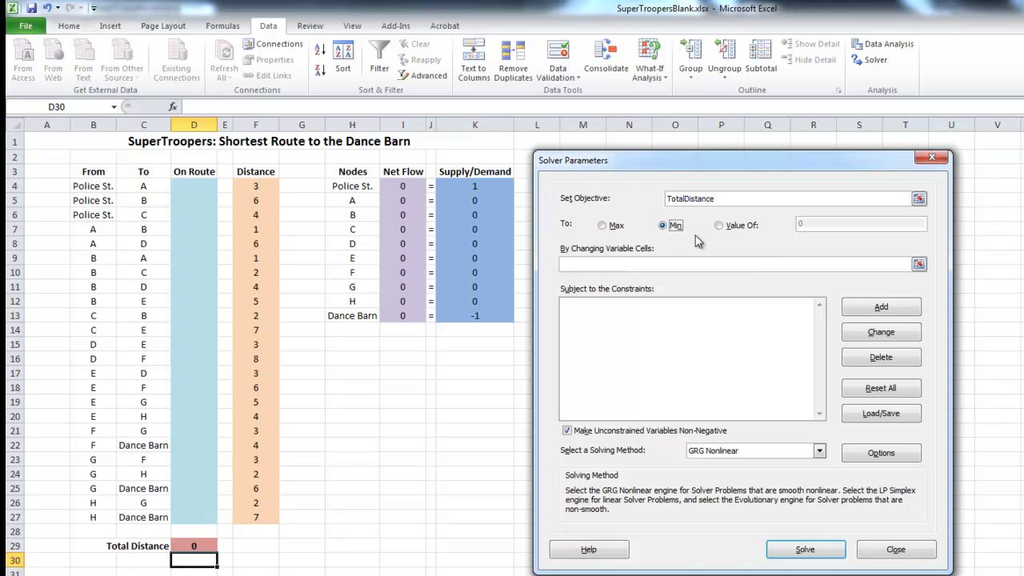
left_click(642, 265)
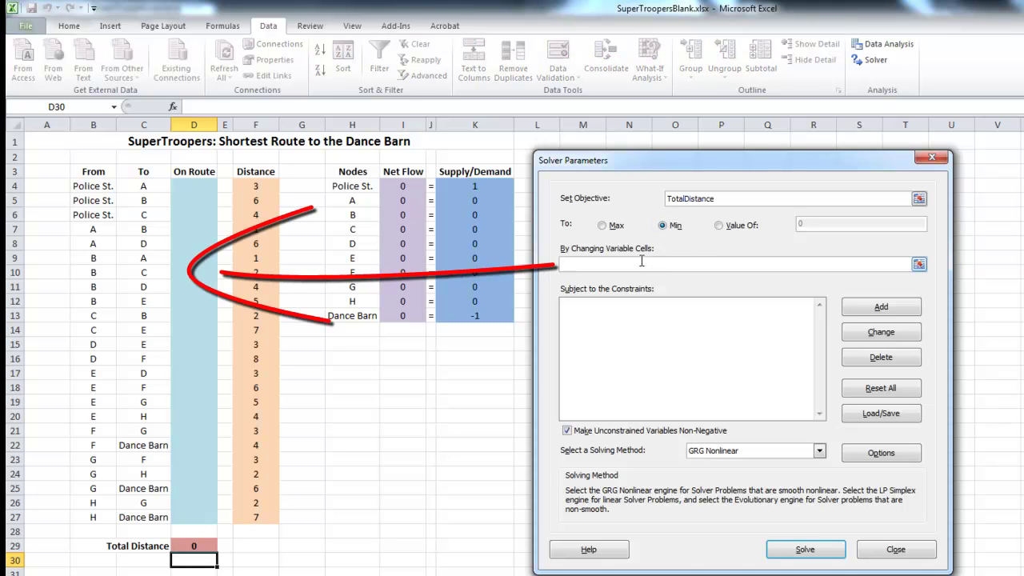
type("OnRoute")
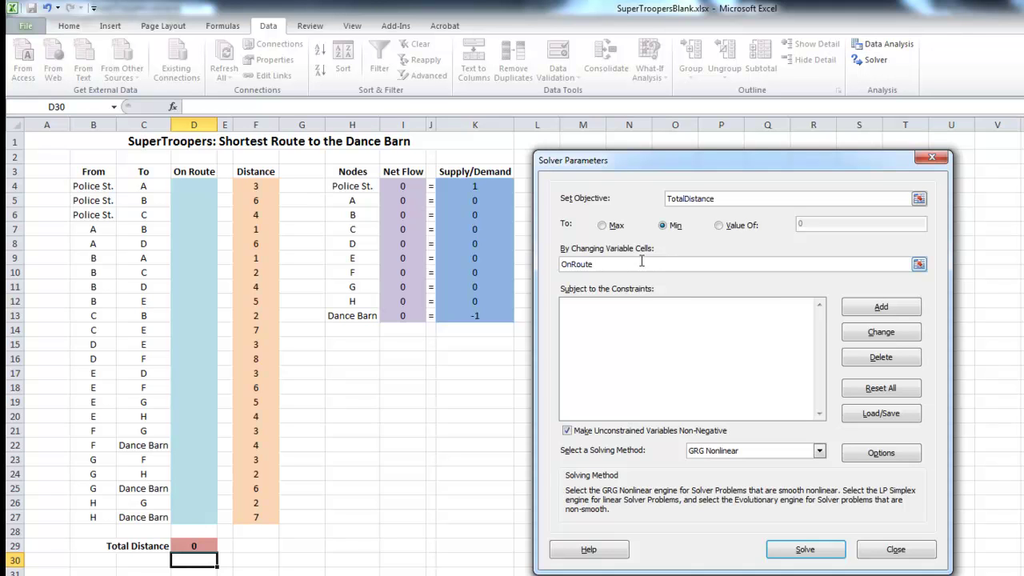
Add the Solver constraint NetFlow = SupplyDemand.
left_click(880, 307)
left_click_drag(754, 311, 455, 332)
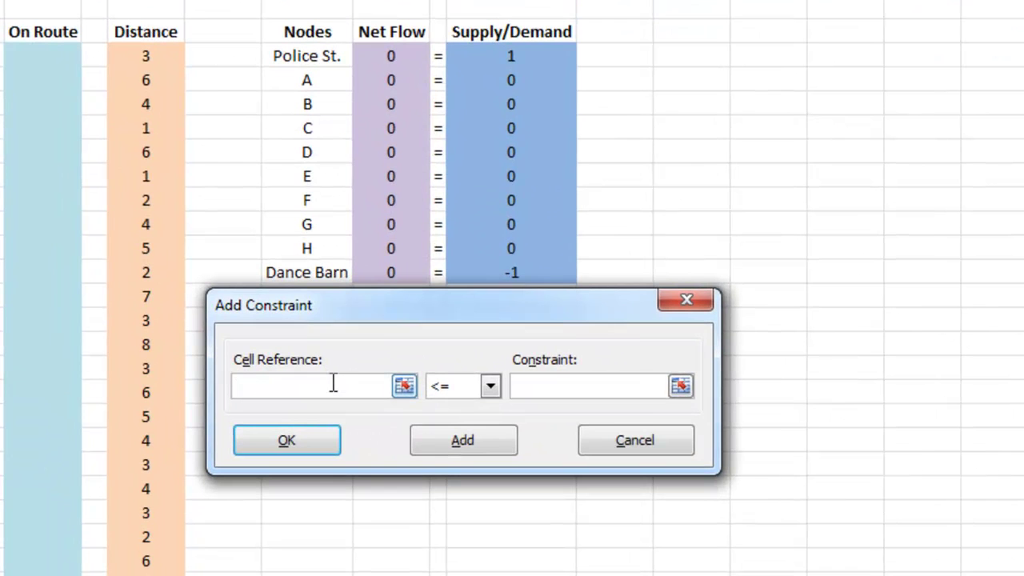
type("NetFlow")
left_click(489, 387)
left_click(452, 421)
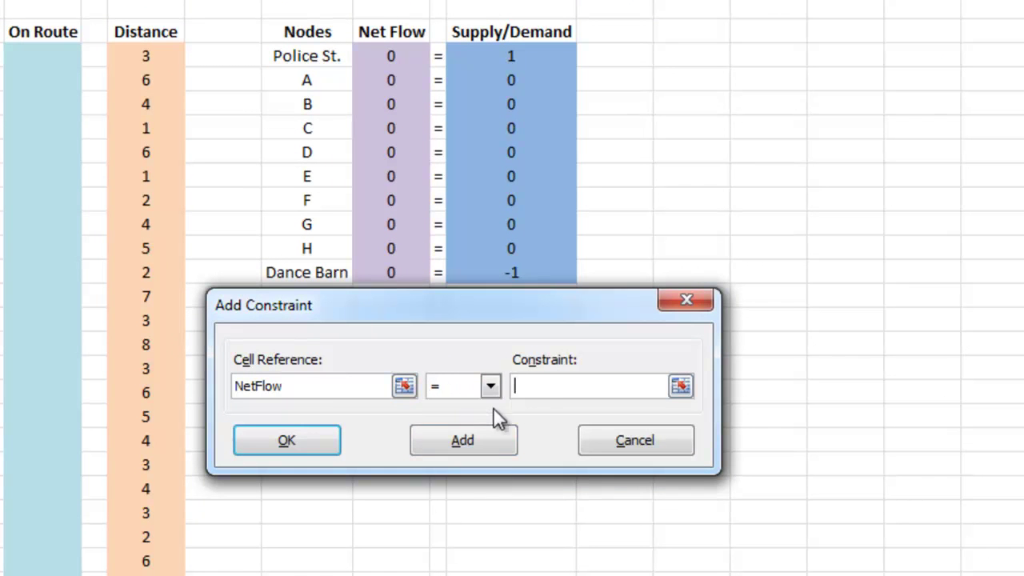
type("SupplyDemand")
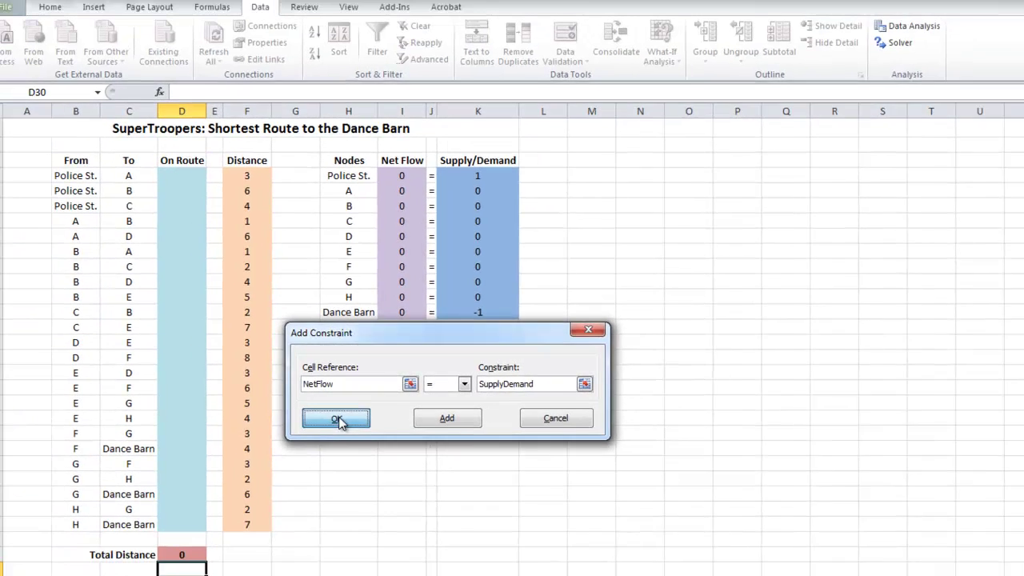
left_click(297, 438)
left_click_drag(368, 175, 675, 148)
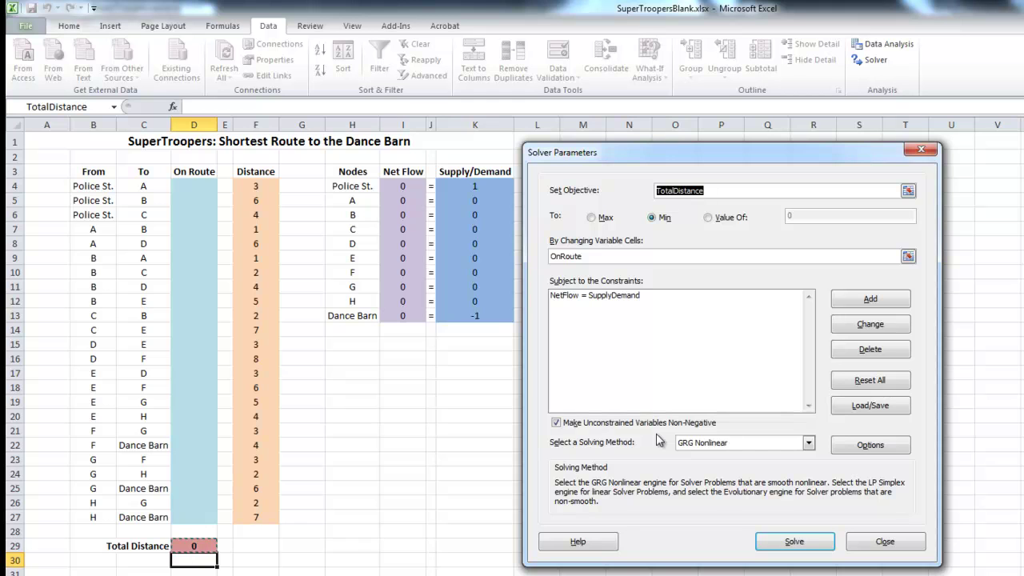
Solve the model with the Simplex LP method, keep the Solver solution and select the Total Distance cell.
left_click(709, 444)
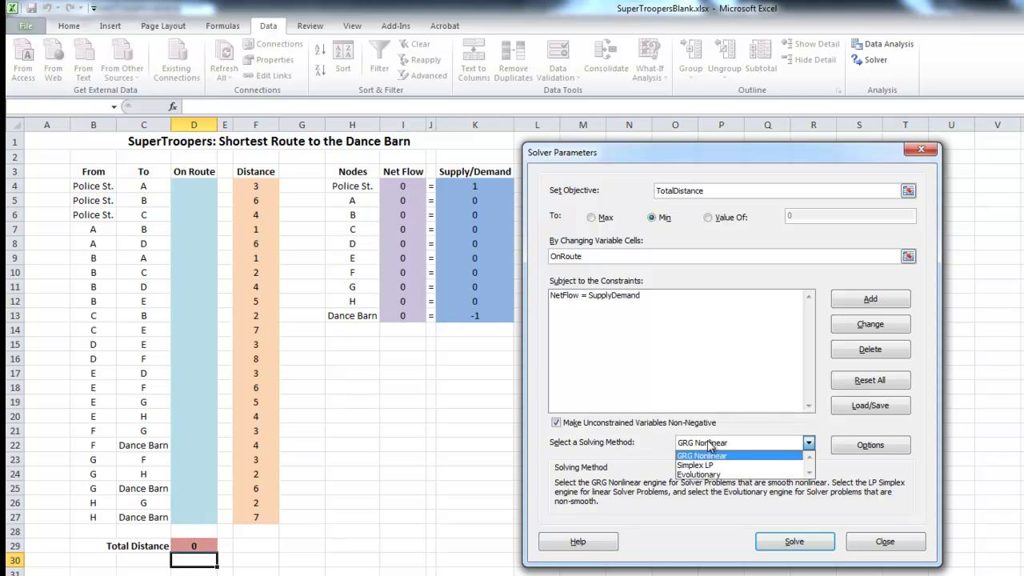
left_click(707, 465)
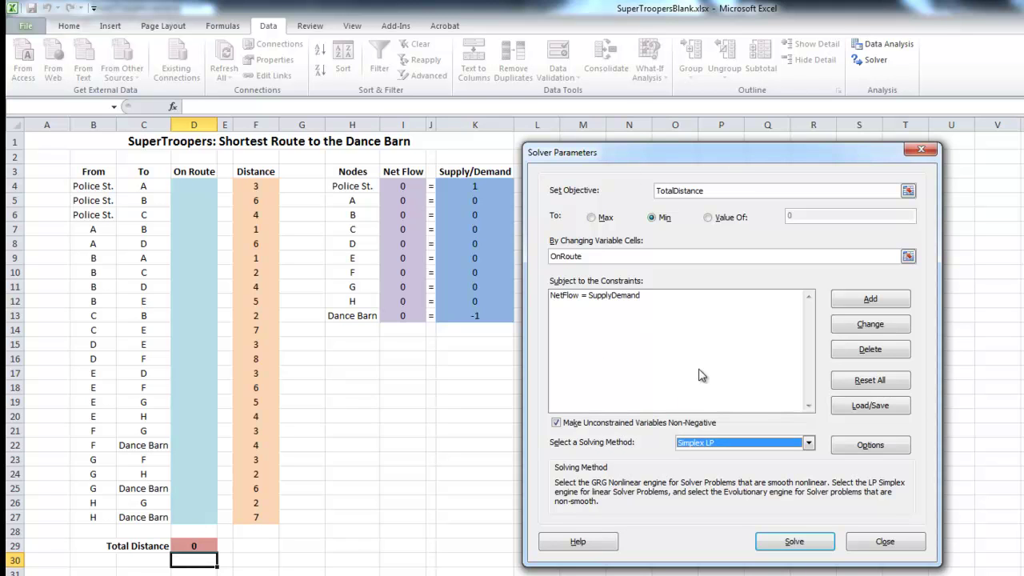
left_click(786, 545)
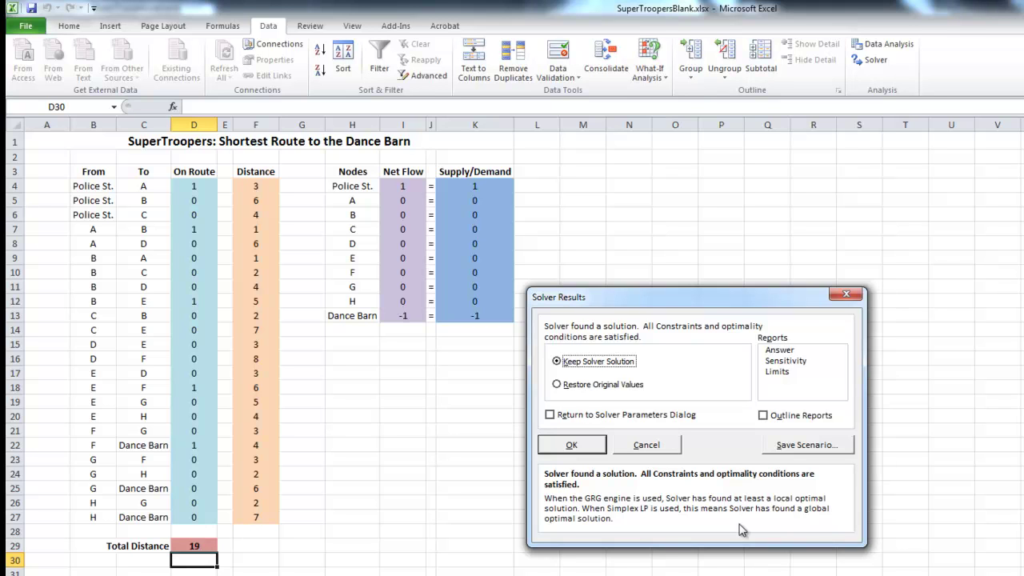
left_click(583, 448)
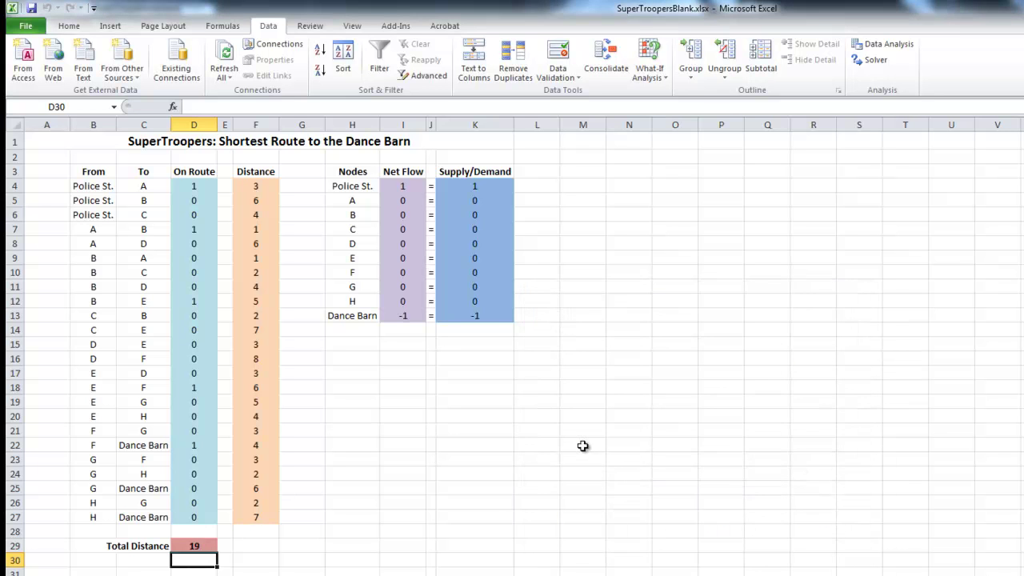
left_click(200, 544)
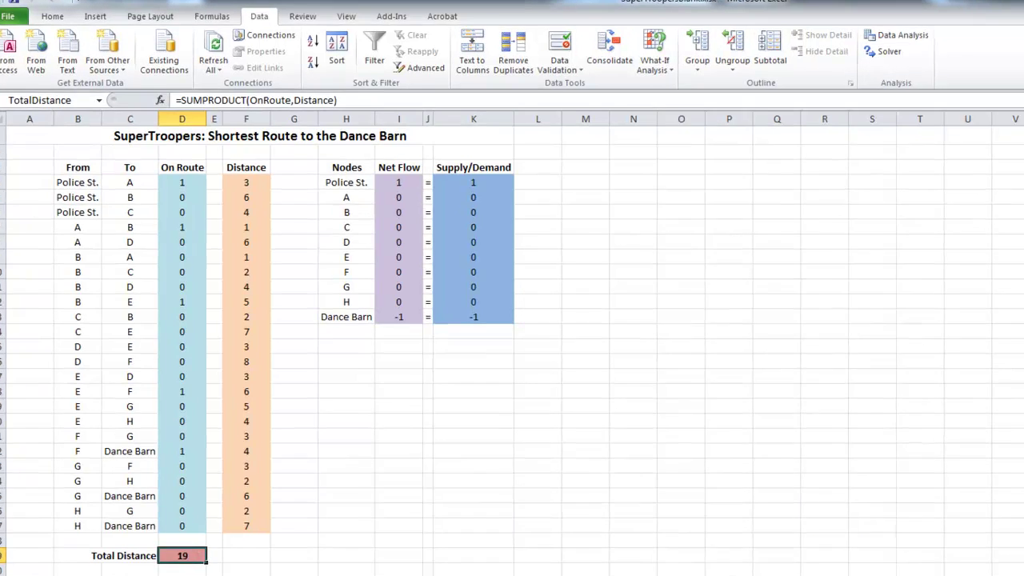